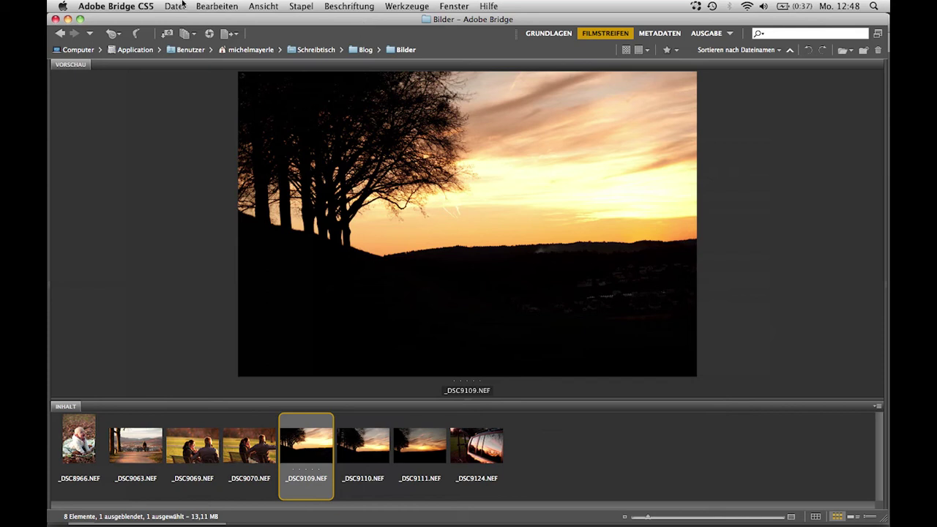
# Step: In Bridge's Photo Downloader, enable DNG conversion with original copies, then close without importing
pyautogui.click(172, 6)
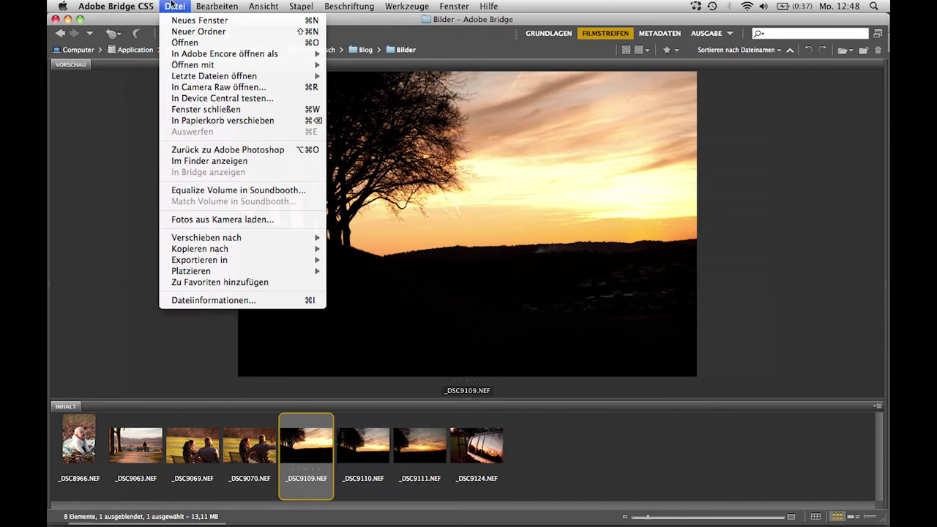
pyautogui.click(284, 219)
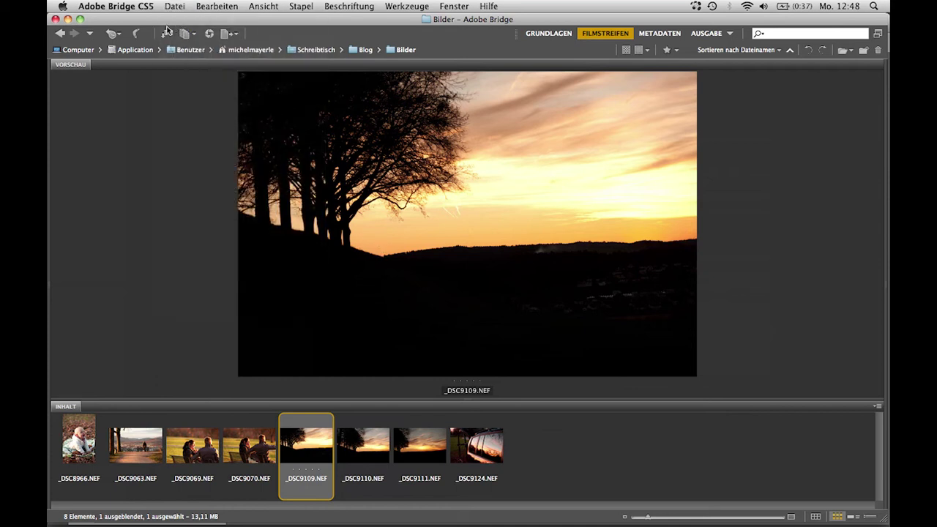
pyautogui.click(166, 34)
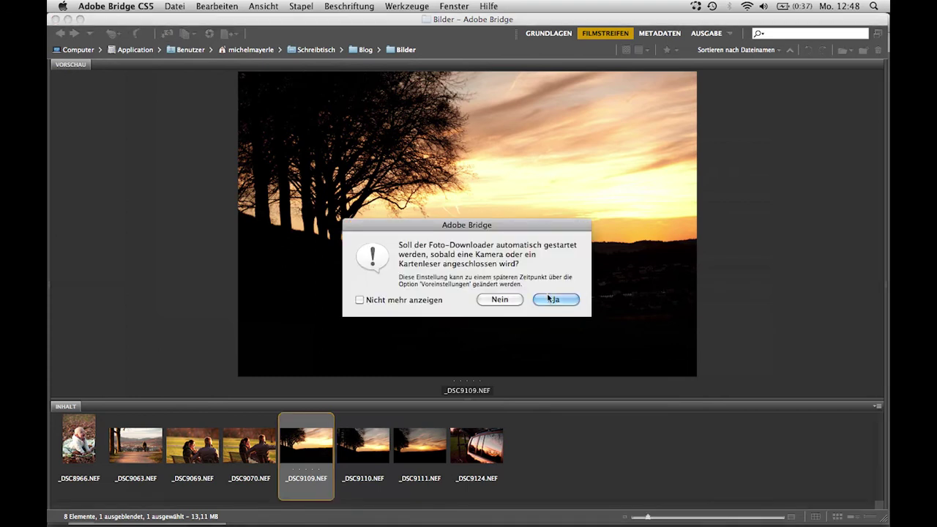
pyautogui.click(495, 301)
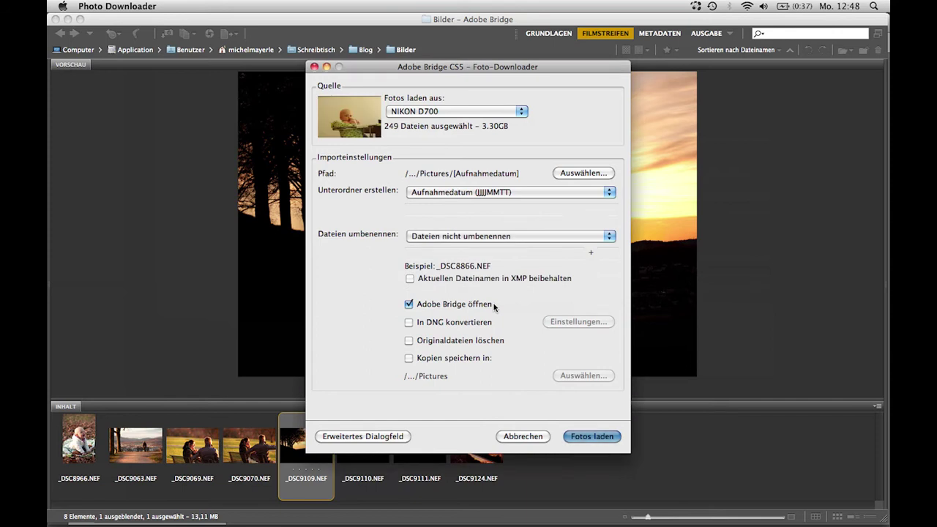
pyautogui.click(408, 323)
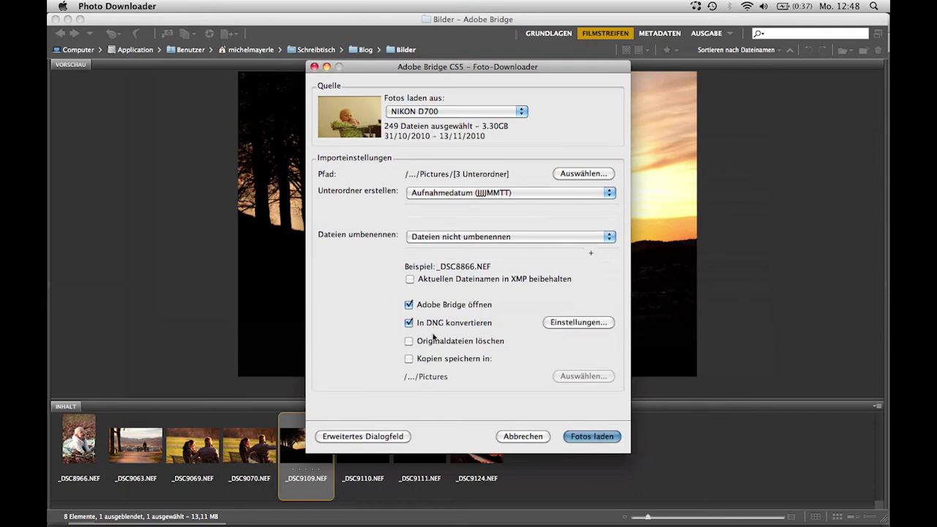
pyautogui.click(439, 362)
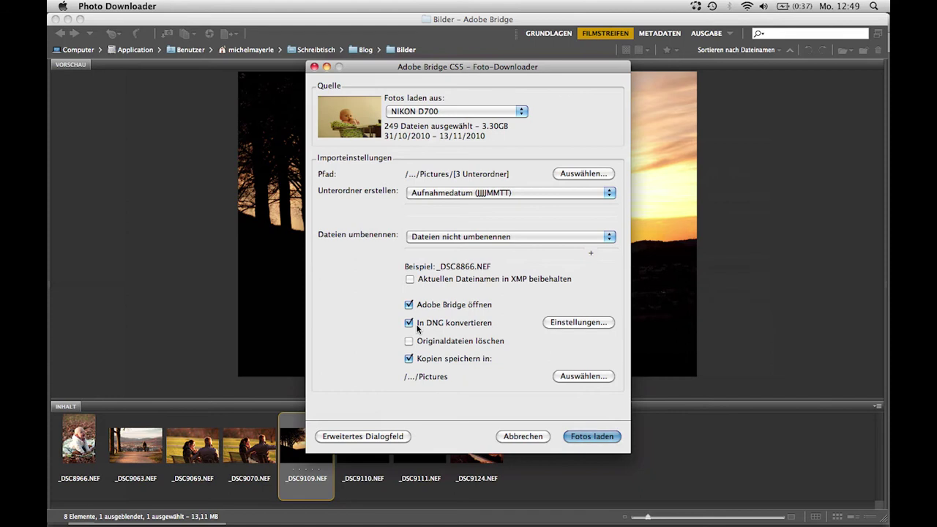
pyautogui.press('Escape')
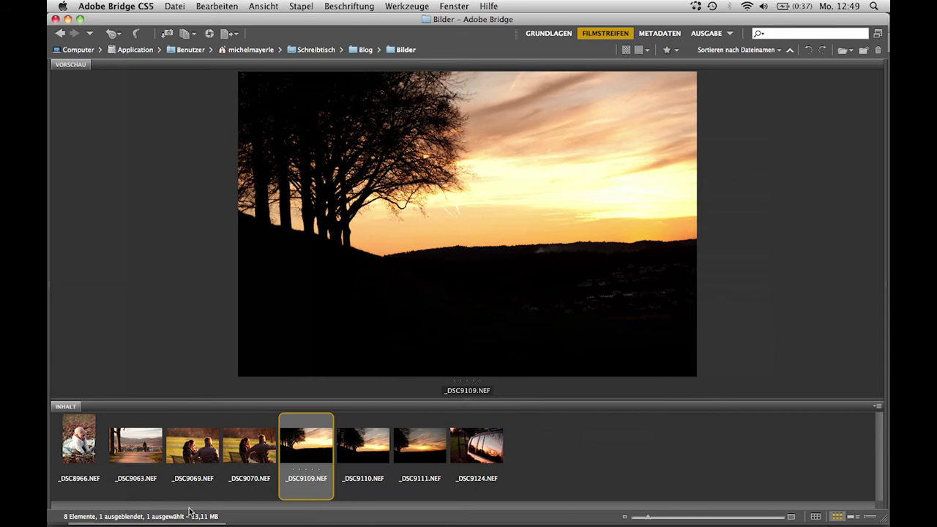
# Step: Open all eight photos in Camera Raw, review Digital-Negativ save options, then close without saving
pyautogui.press('super+a')
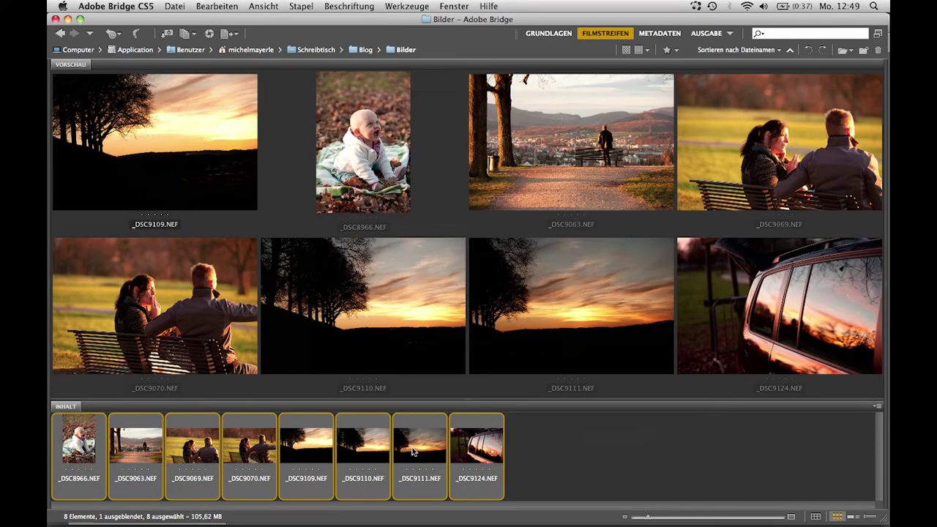
pyautogui.press('super+r')
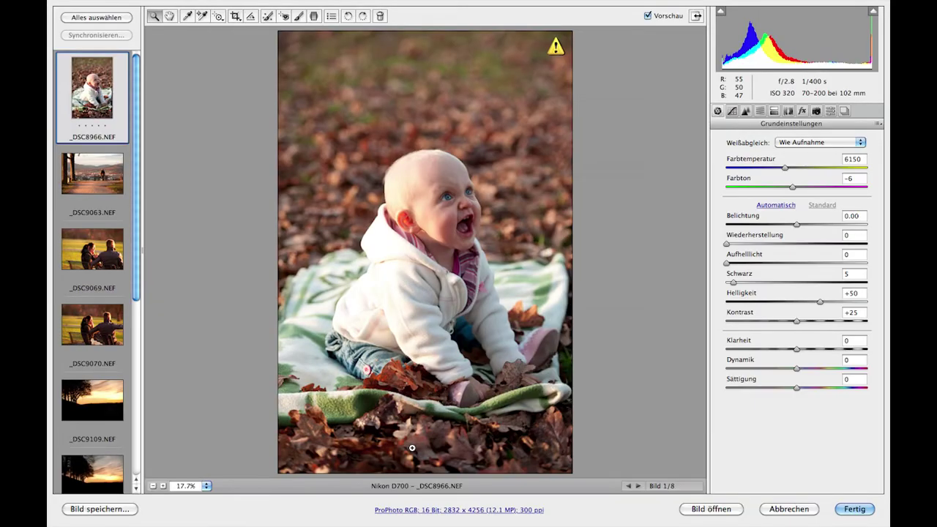
pyautogui.click(74, 18)
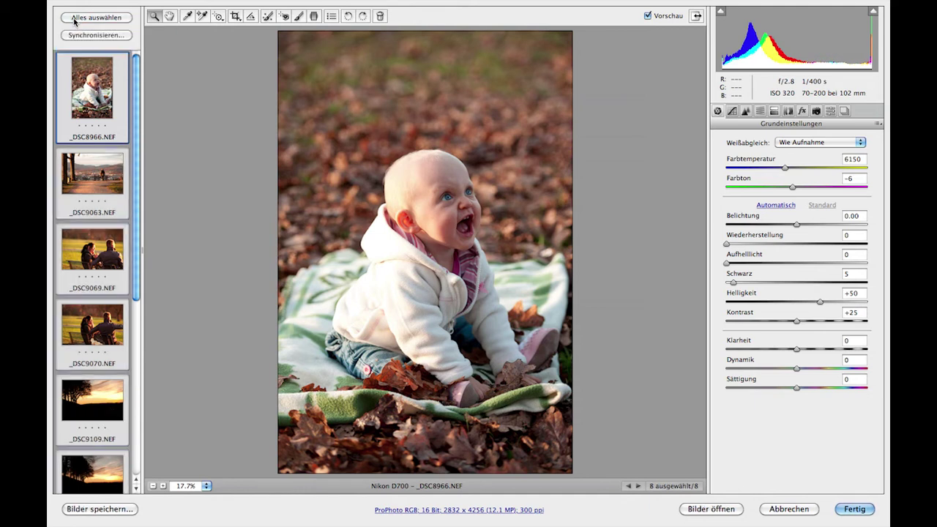
pyautogui.click(90, 511)
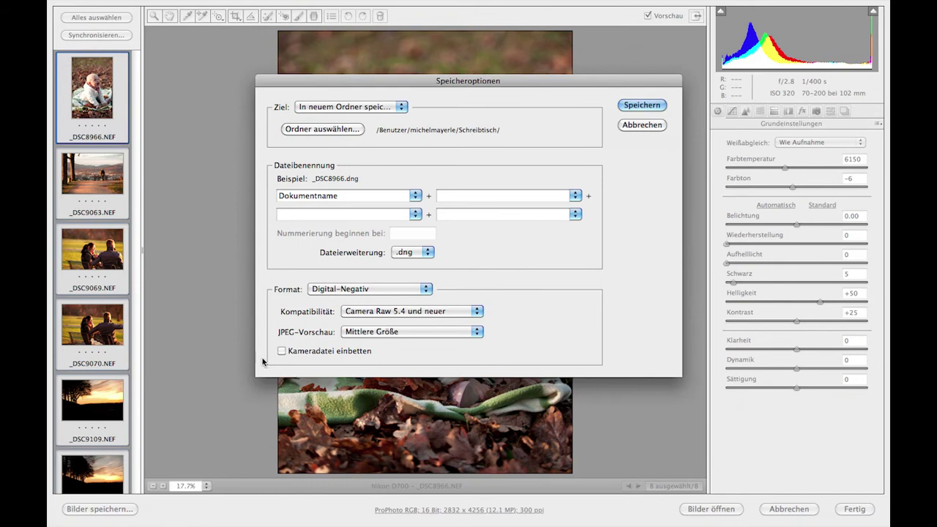
pyautogui.click(326, 290)
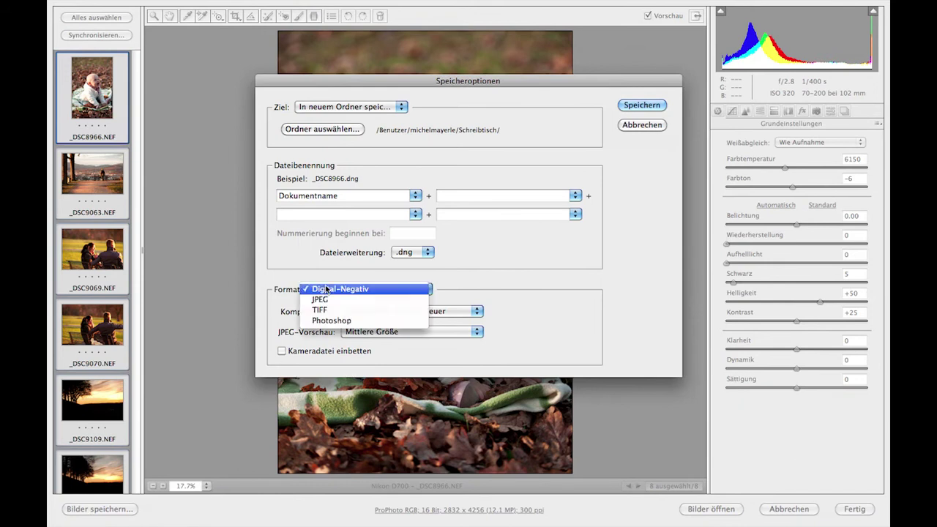
pyautogui.click(297, 231)
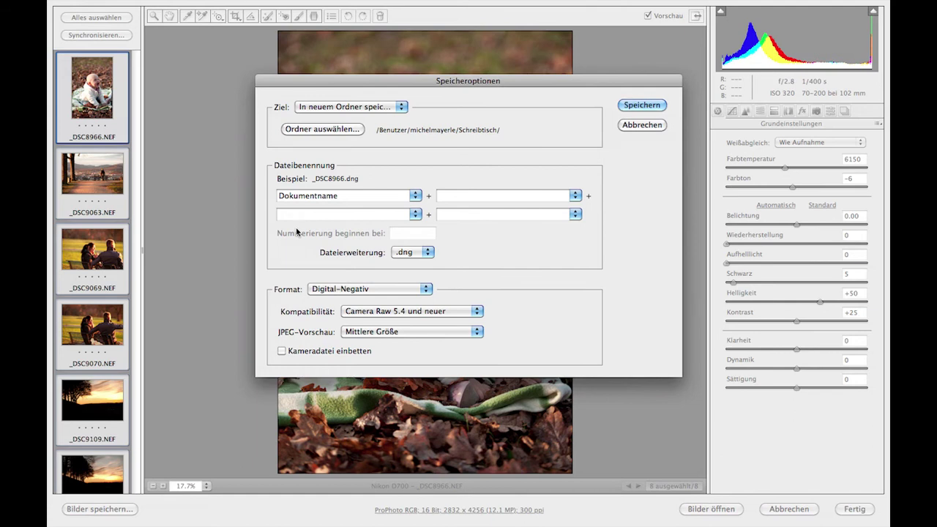
pyautogui.press('Return')
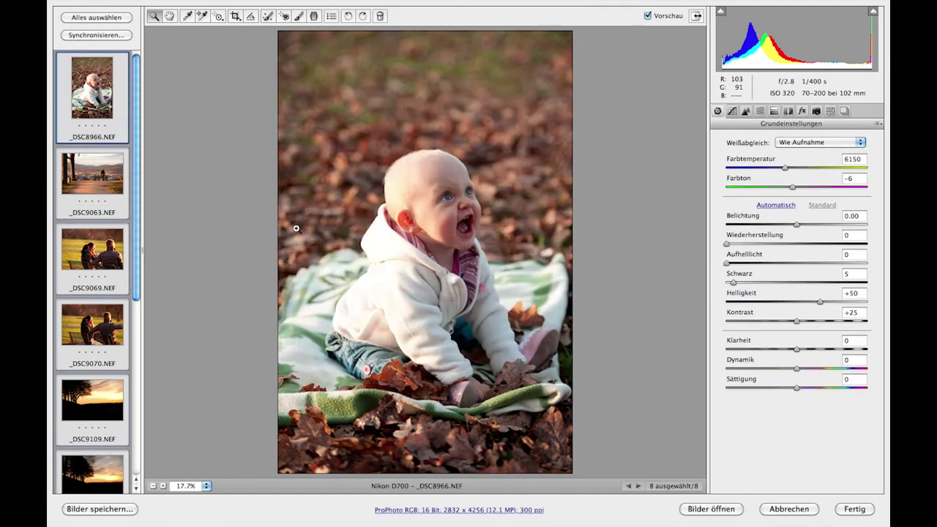
pyautogui.press('Return')
pyautogui.click(597, 445)
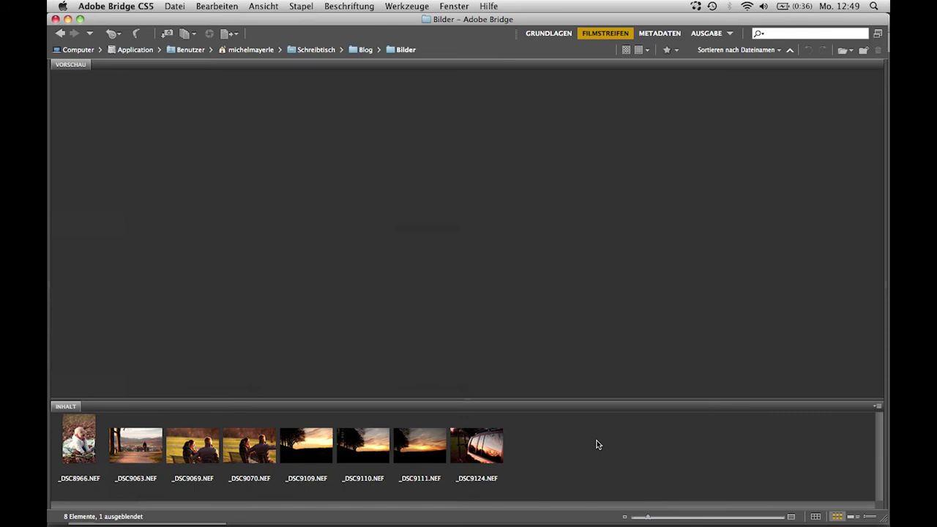
# Step: In Lightroom, import the eight desktop (Schreibtisch) photos with Hinzufügen, adding them in place
pyautogui.press('super+Tab')
pyautogui.press('super+Tab')
pyautogui.press('super+Tab')
pyautogui.press('super+Tab')
pyautogui.press('super+Tab')
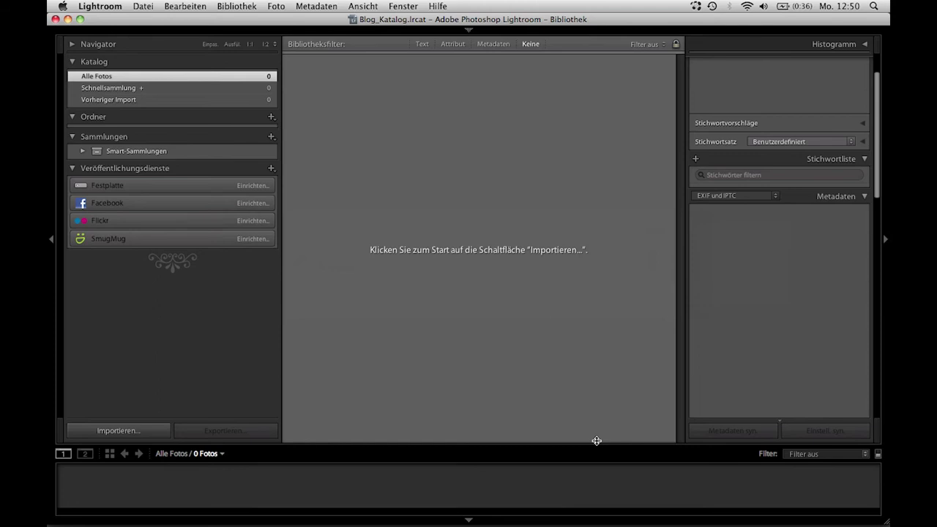
pyautogui.click(104, 432)
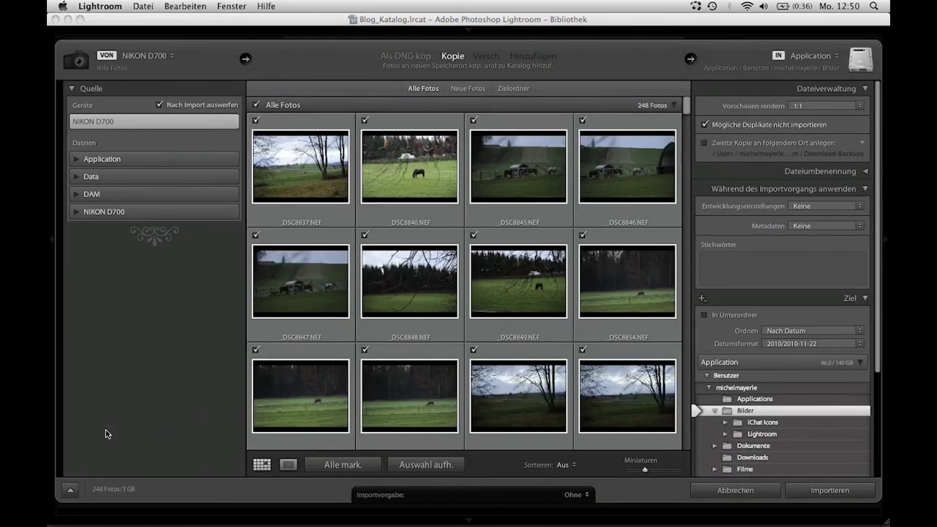
pyautogui.click(147, 56)
pyautogui.click(216, 105)
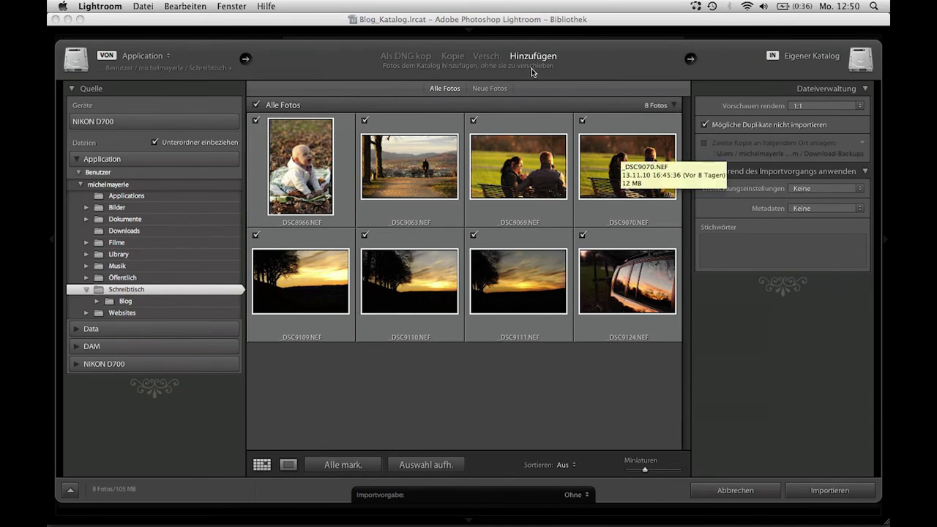
pyautogui.click(396, 62)
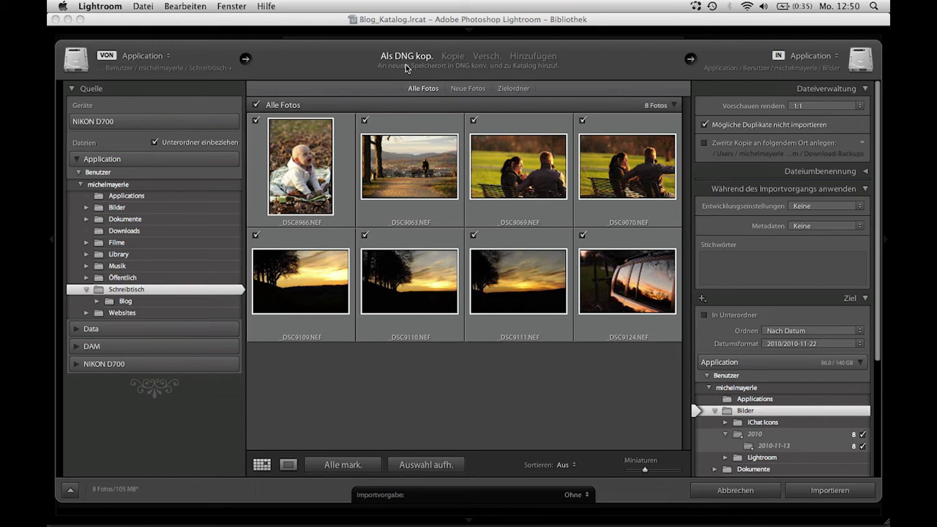
pyautogui.click(523, 59)
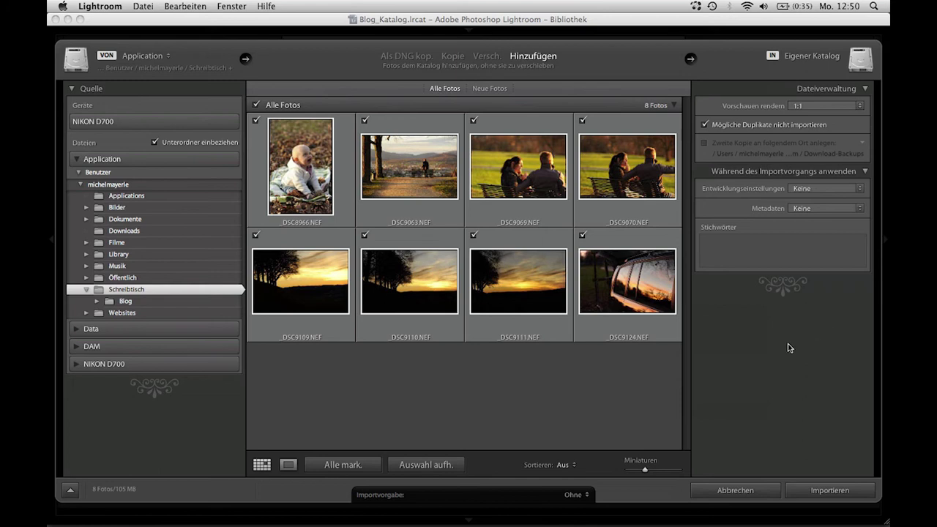
pyautogui.click(796, 489)
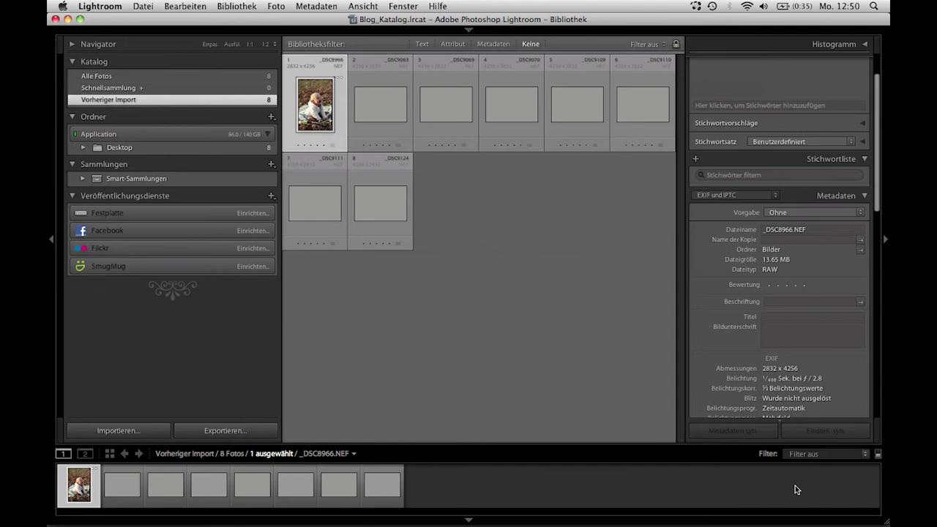
# Step: Select all eight photos, open Fotos in DNG konvertieren…, and cancel with Abbrechen
pyautogui.click(578, 366)
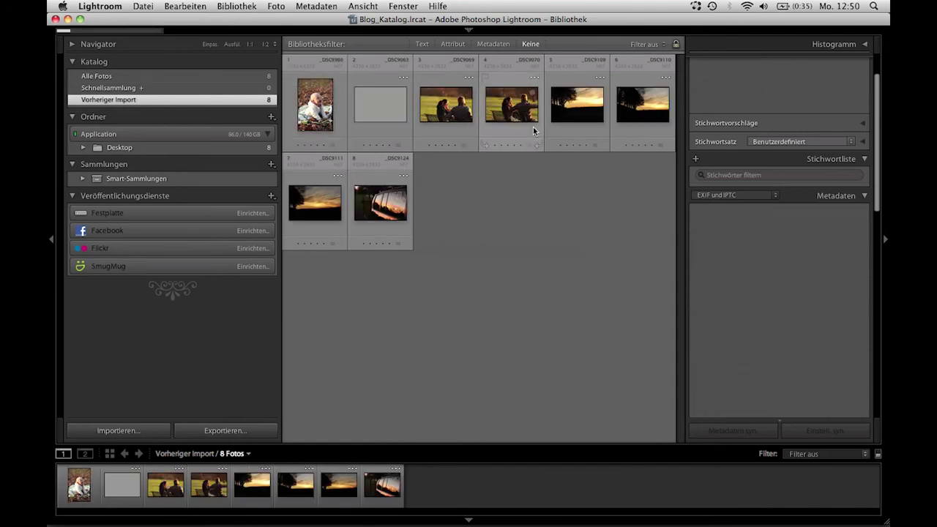
pyautogui.click(387, 109)
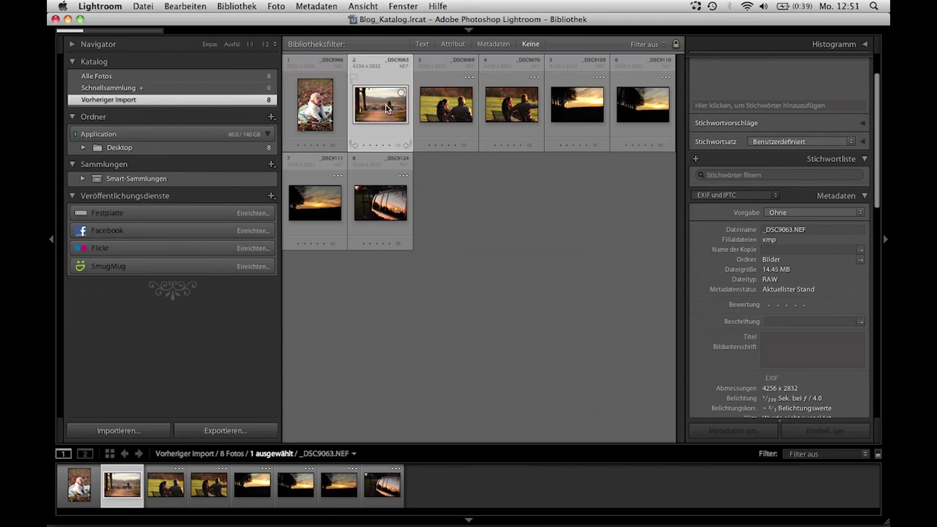
pyautogui.press('super+a')
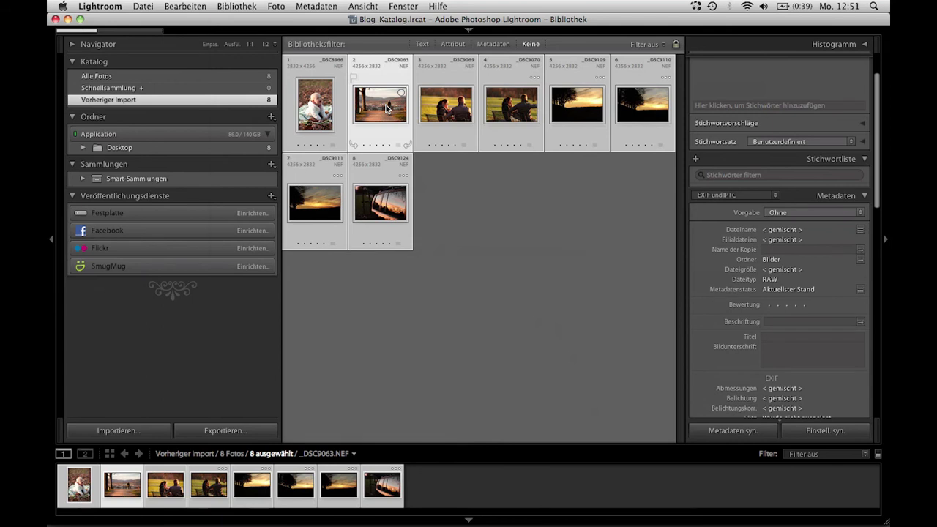
pyautogui.click(253, 5)
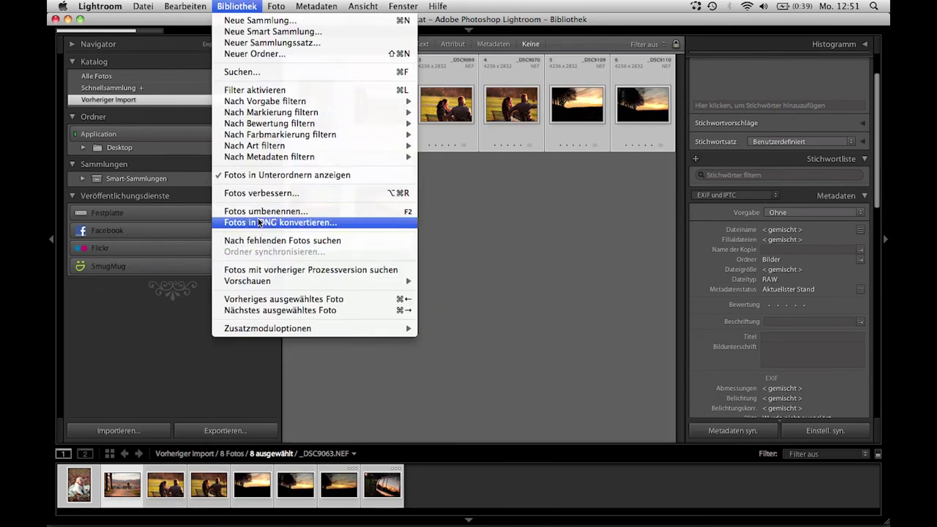
pyautogui.click(359, 227)
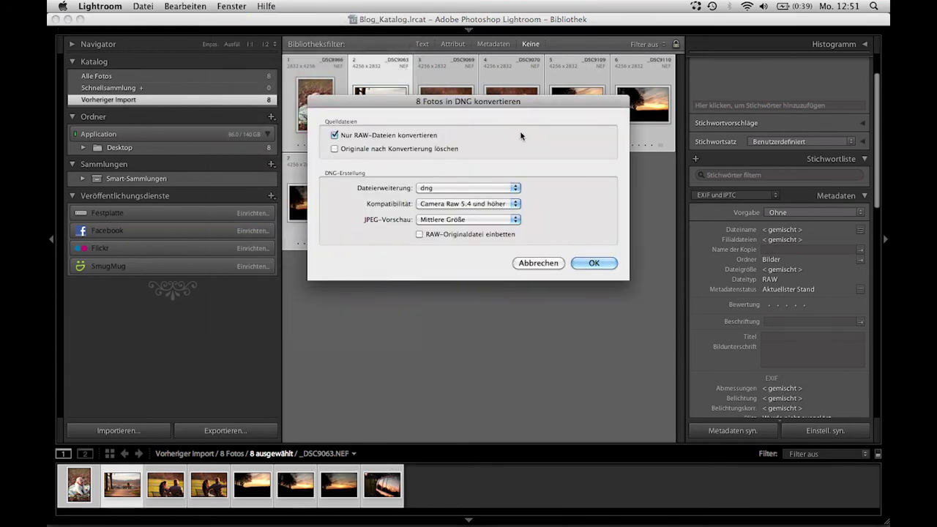
pyautogui.click(528, 264)
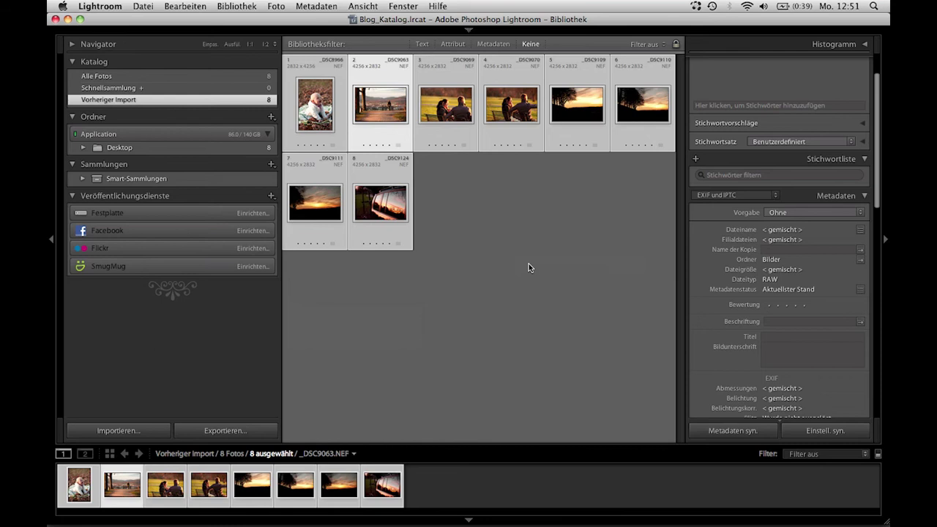
# Step: Set export destination to Festplatte with DNG format, close it, then choose Bibliothek's DNG conversion
pyautogui.click(239, 430)
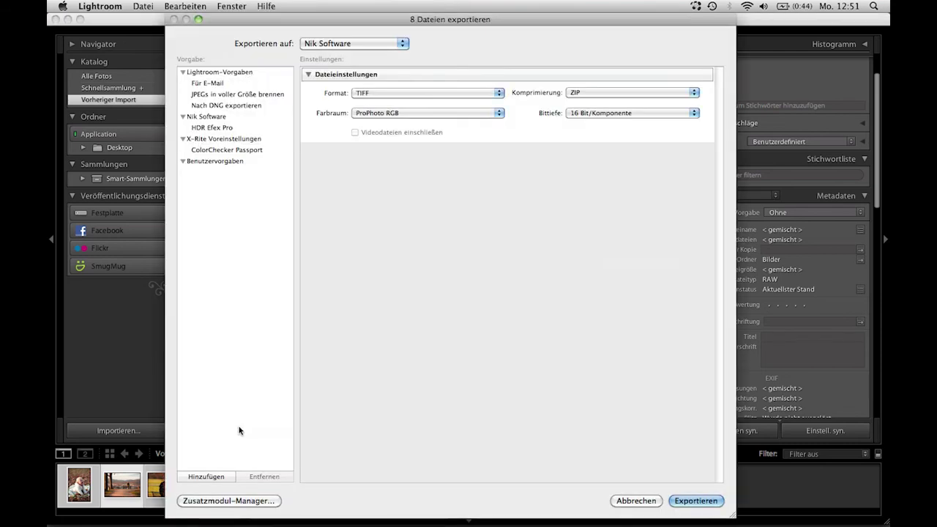
pyautogui.click(349, 44)
pyautogui.click(337, 18)
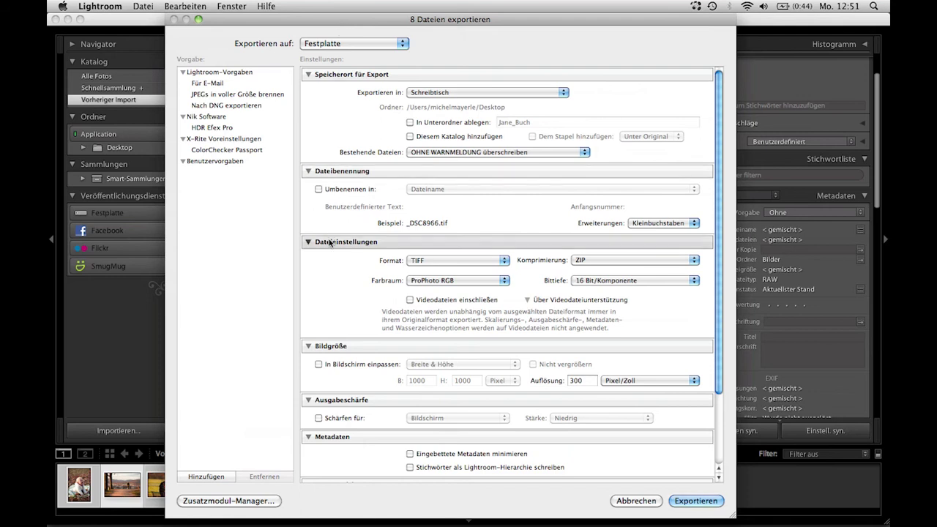
pyautogui.click(484, 260)
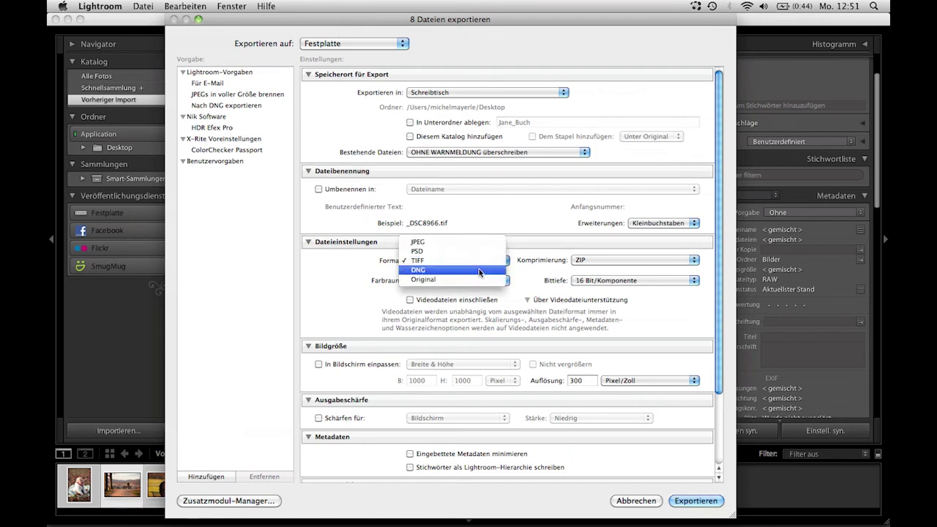
pyautogui.click(482, 270)
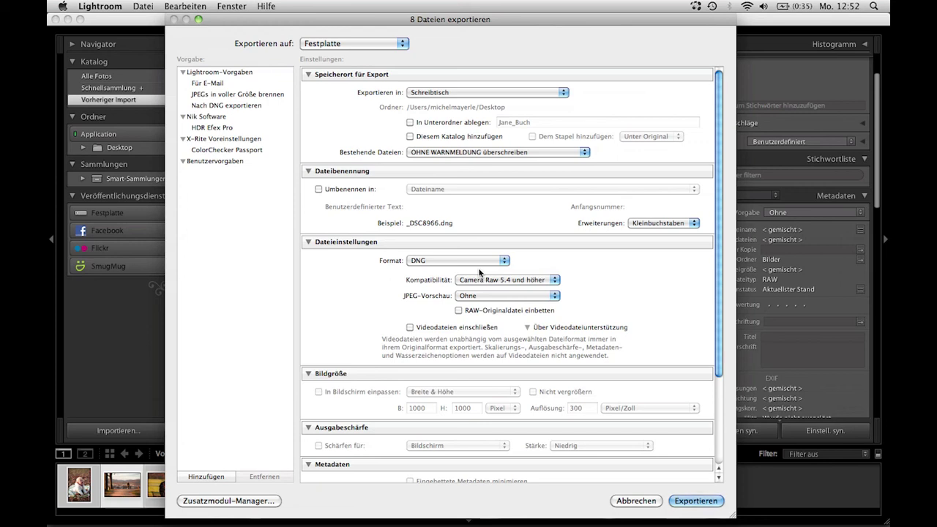
pyautogui.press('Return')
pyautogui.click(233, 4)
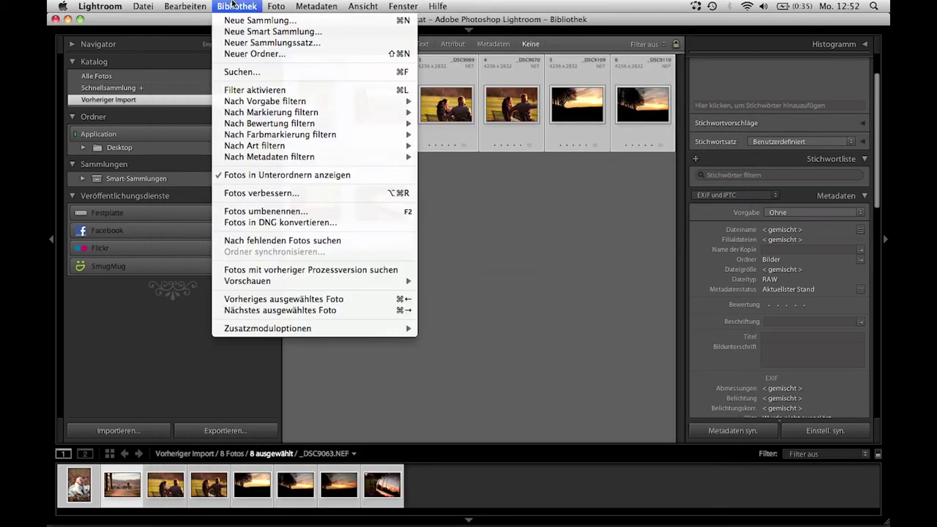
pyautogui.click(272, 228)
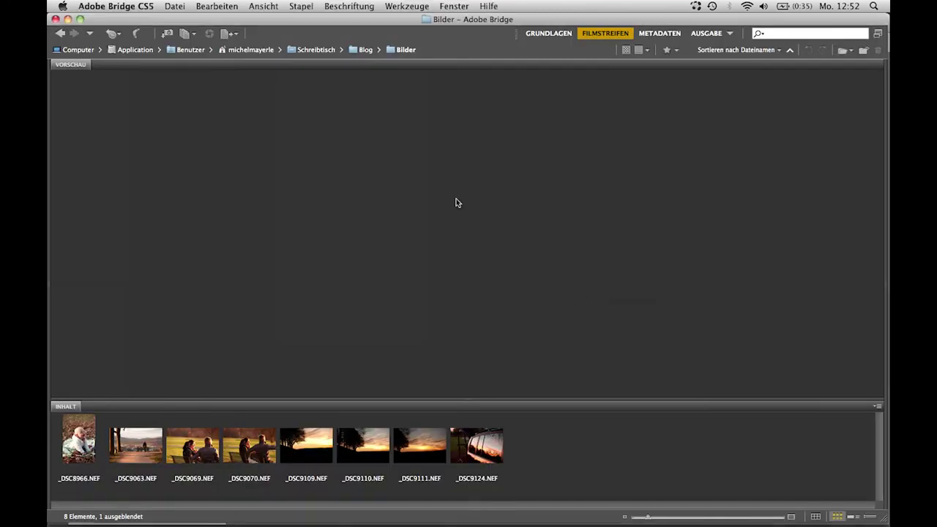
# Step: Hide Bridge and Photoshop, then launch Adobe DNG Converter from the Dock
pyautogui.press('super+w')
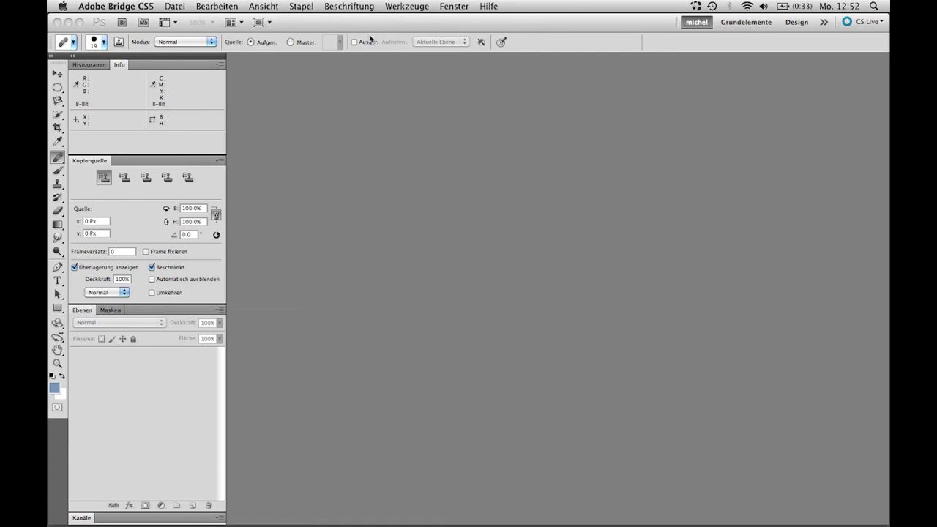
pyautogui.click(370, 38)
pyautogui.press('super+m')
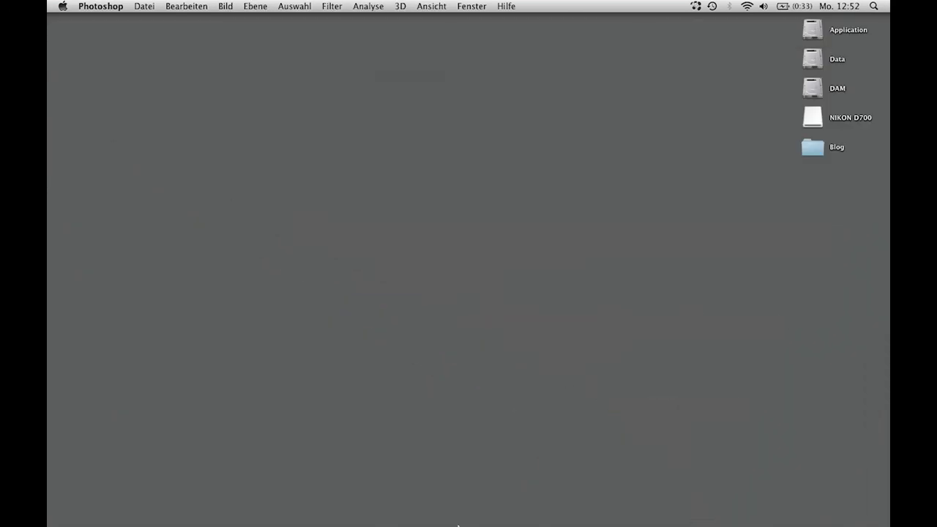
pyautogui.click(580, 508)
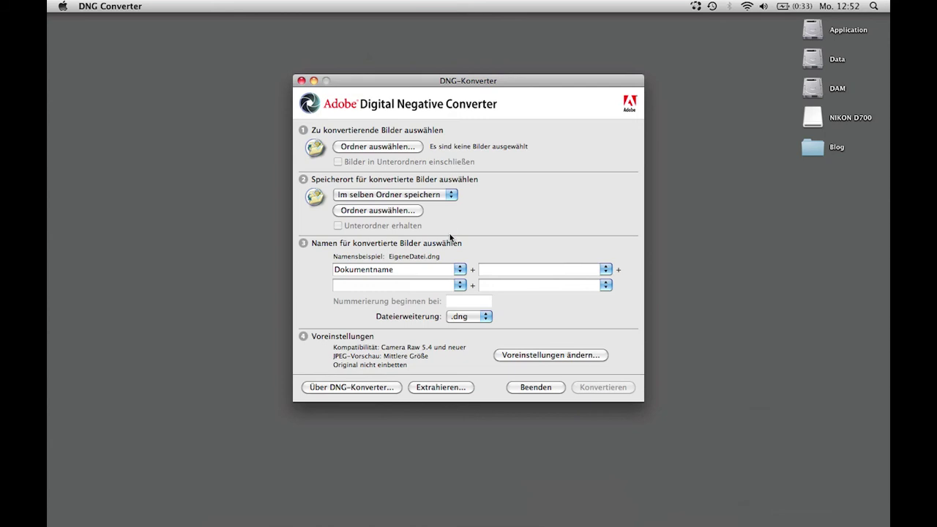
# Step: Choose Blog/Bilder as the DNG Converter's folder, then quit it and launch Lightroom
pyautogui.click(362, 148)
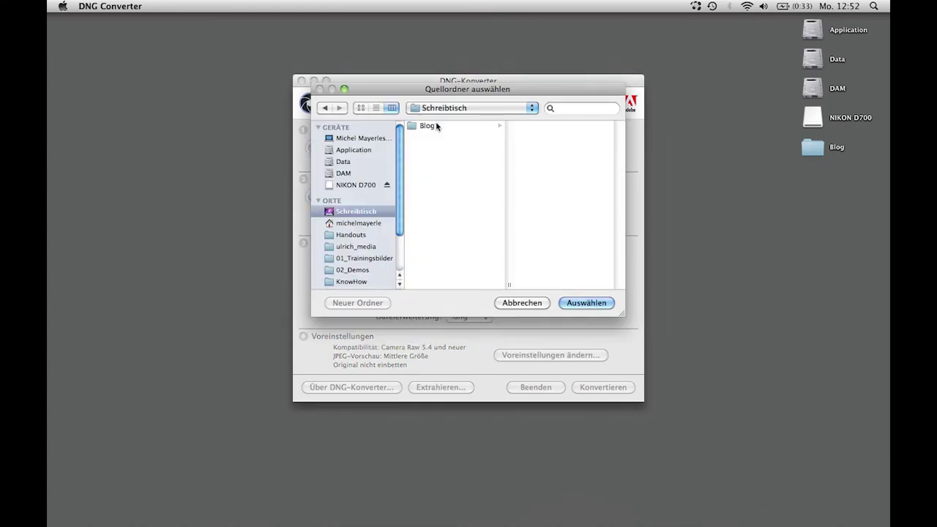
pyautogui.click(437, 126)
pyautogui.click(559, 125)
pyautogui.press('Return')
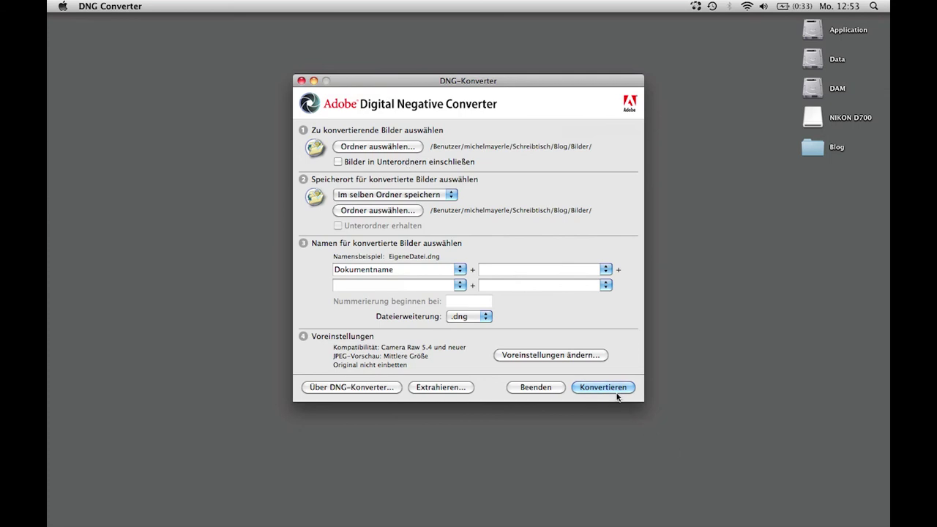
pyautogui.press('super+q')
pyautogui.click(511, 508)
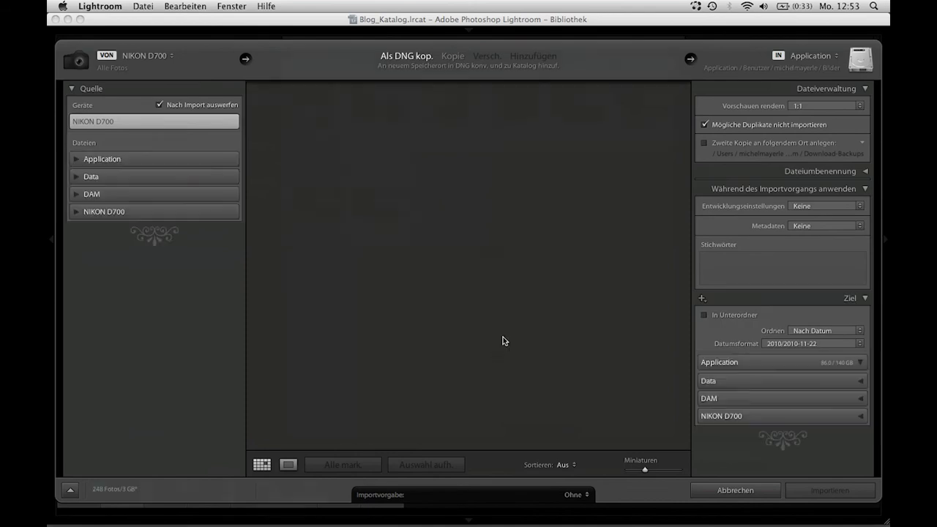
# Step: Select all eight photos and set DNG conversion to delete originals (Originale nach Konvertierung löschen)
pyautogui.press('Escape')
pyautogui.click(462, 203)
pyautogui.press('super+a')
pyautogui.click(236, 6)
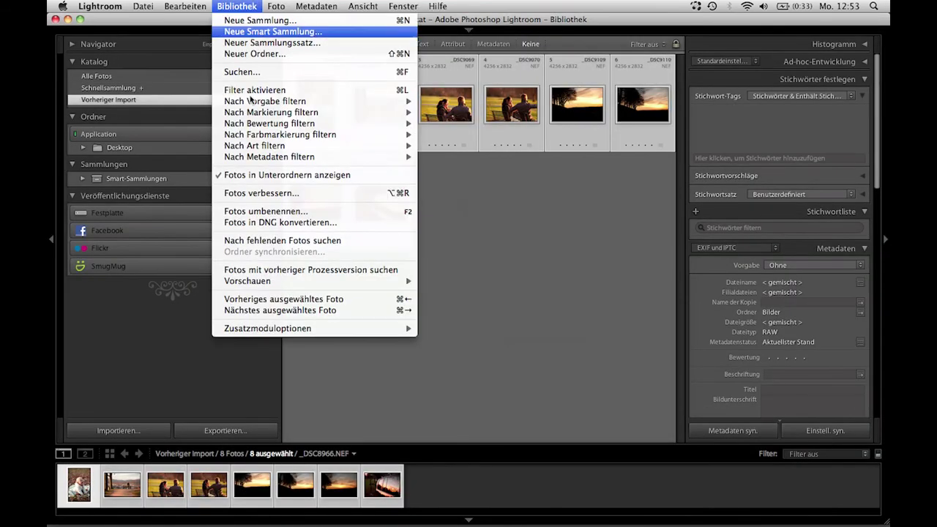
pyautogui.click(278, 221)
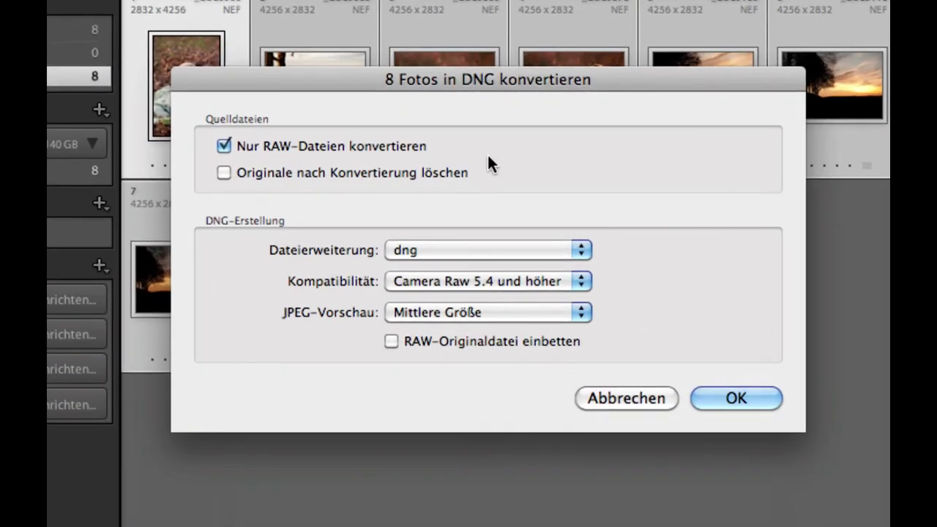
pyautogui.click(299, 170)
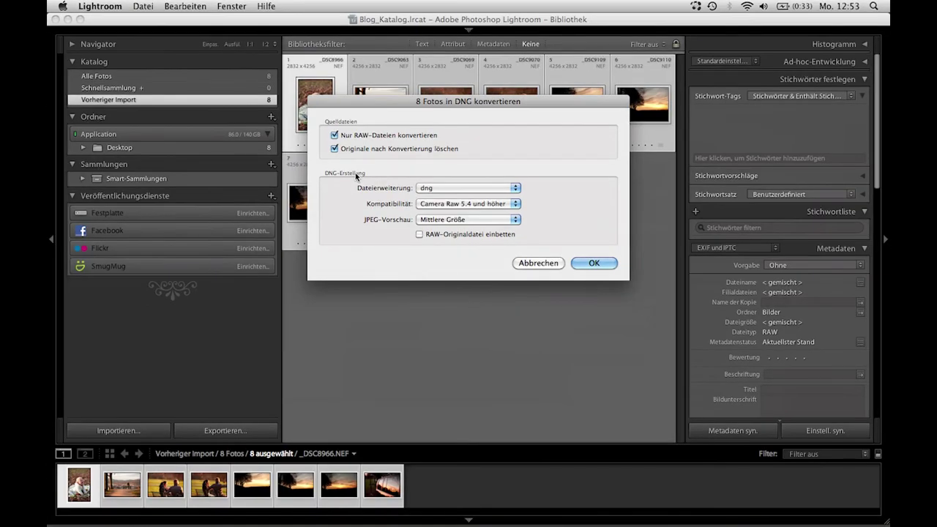
pyautogui.press('Return')
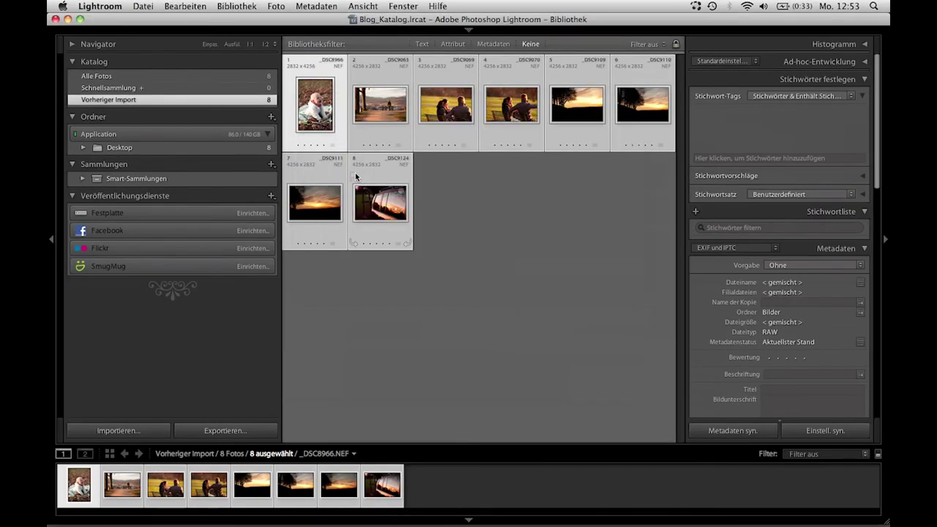